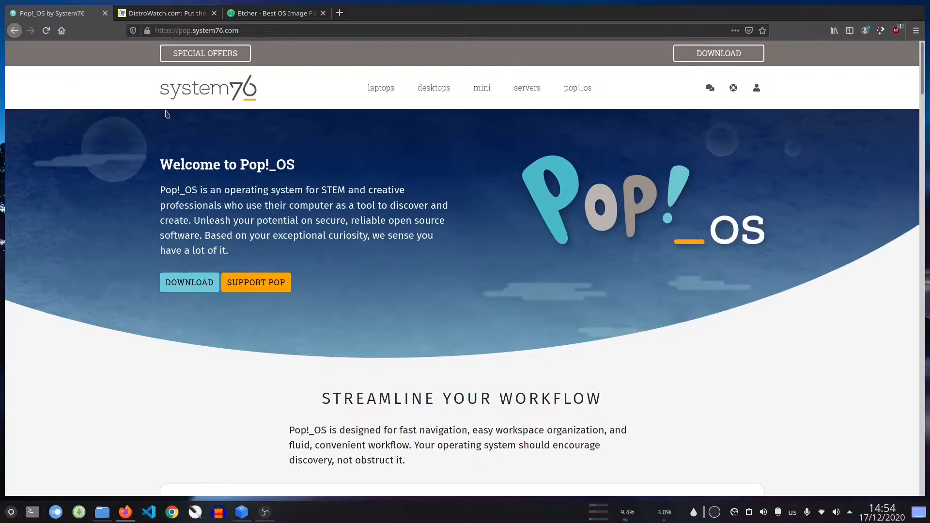
Glance at the DistroWatch news page, then browse the Pop!_OS by System76 page.
left_click(170, 18)
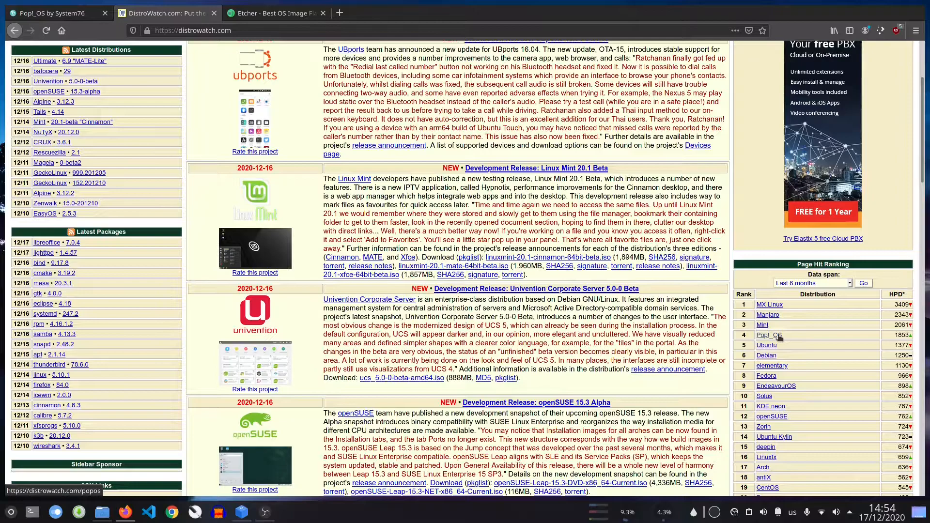
left_click(56, 15)
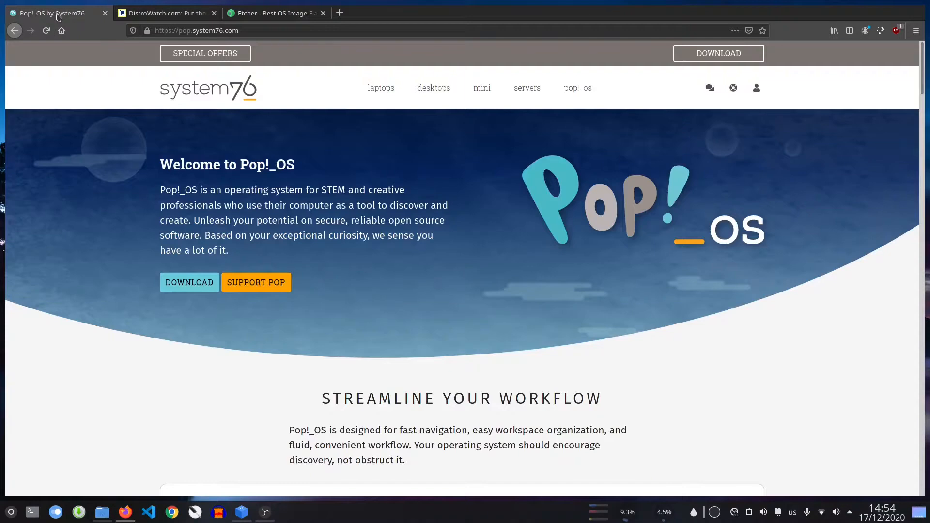
scroll(544, 315, "down", 3)
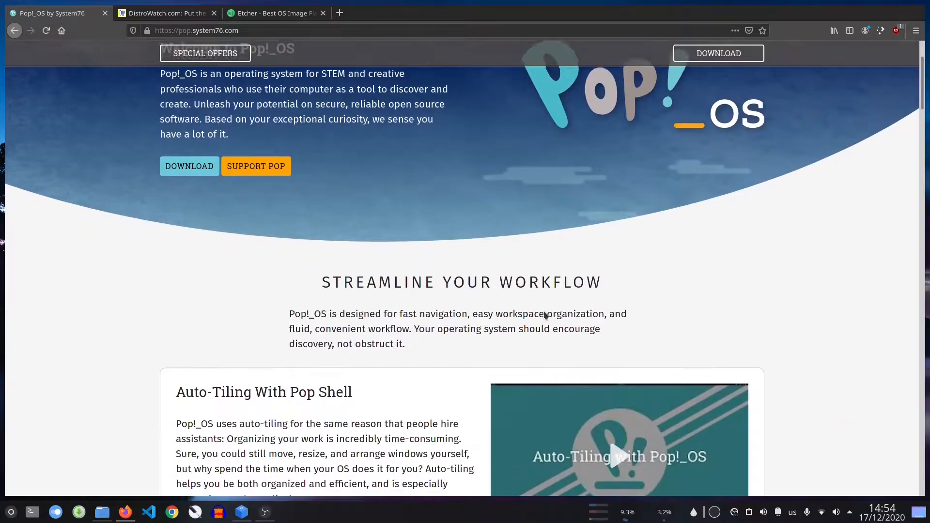
scroll(545, 315, "down", 3)
scroll(329, 350, "down", 3)
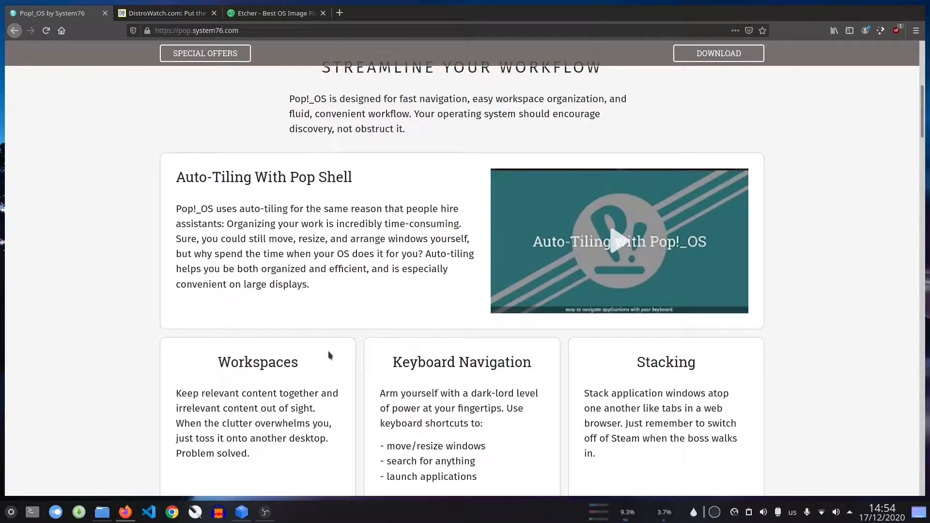
scroll(328, 355, "down", 5)
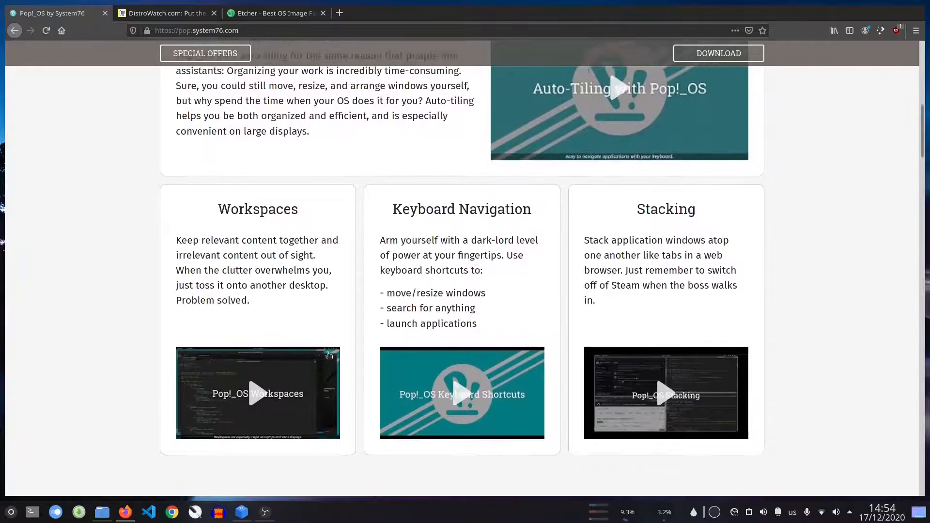
scroll(329, 355, "down", 2)
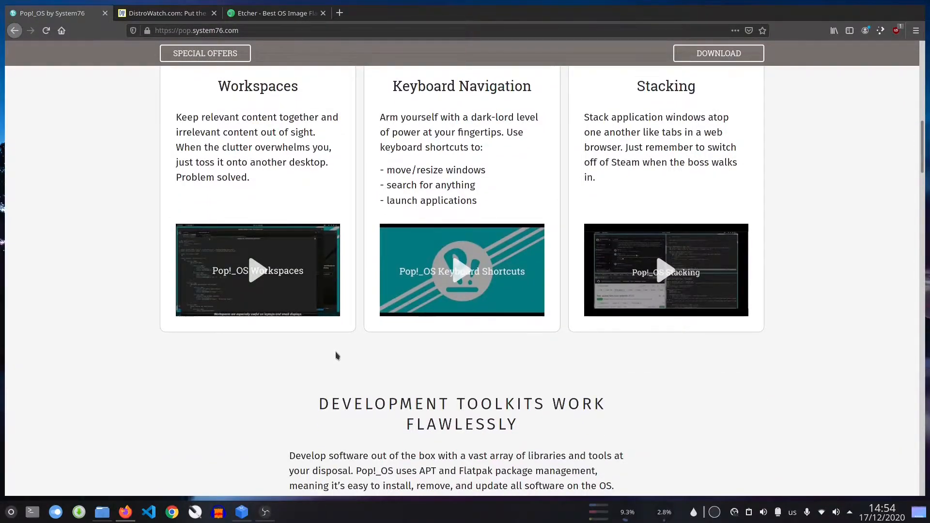
scroll(336, 356, "down", 18)
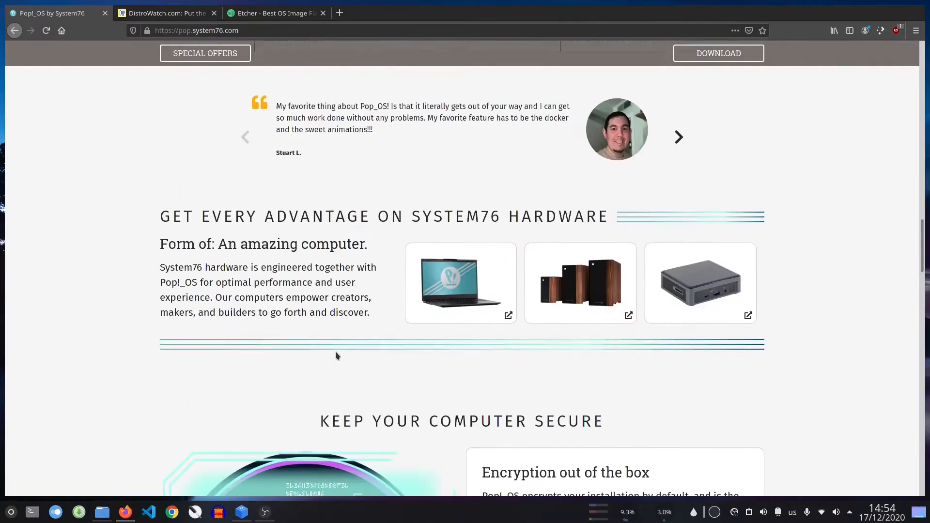
scroll(336, 356, "up", 20)
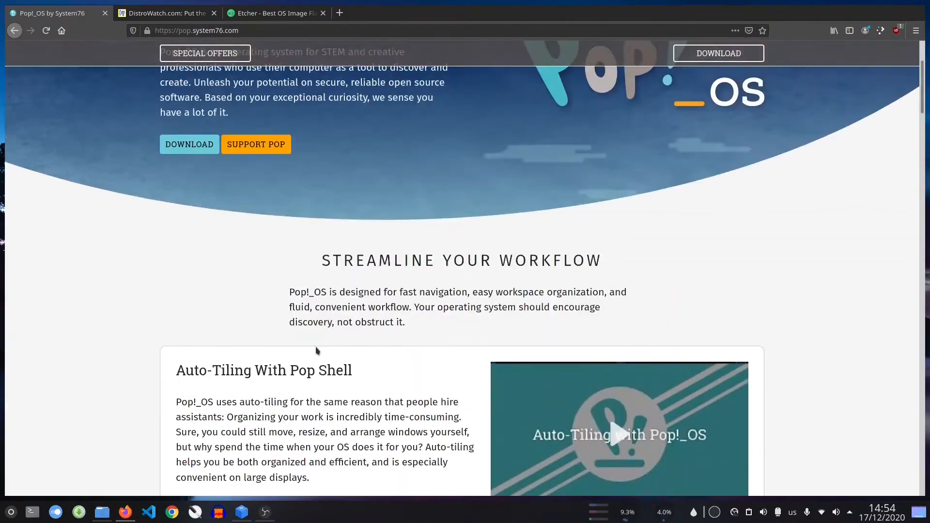
scroll(316, 350, "up", 3)
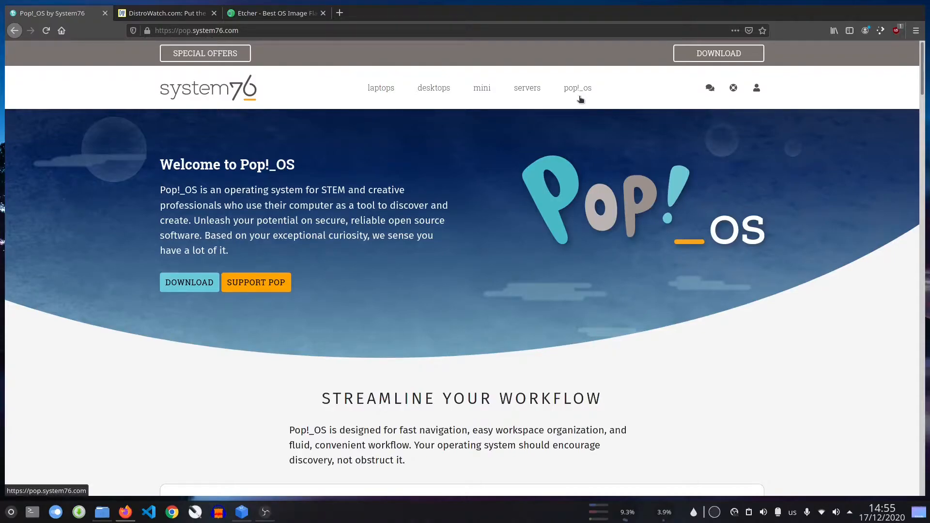
scroll(515, 208, "down", 5)
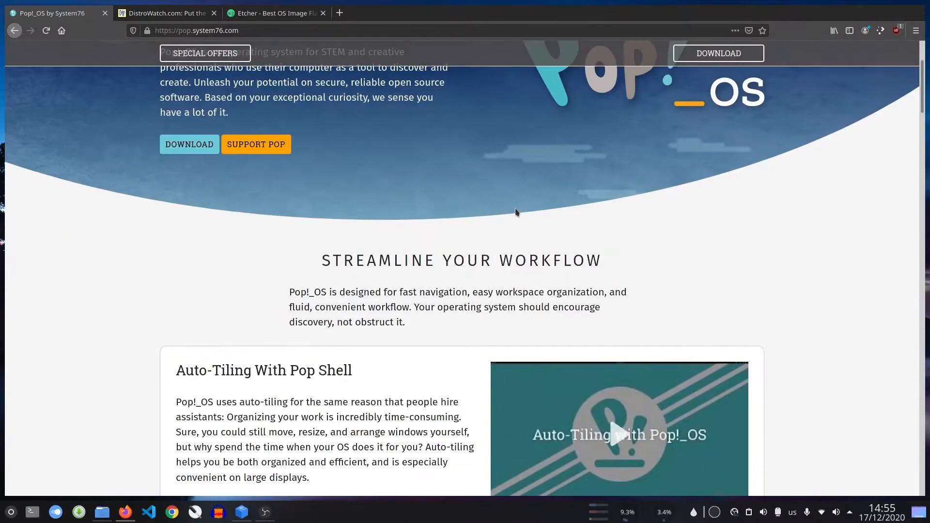
scroll(516, 211, "up", 5)
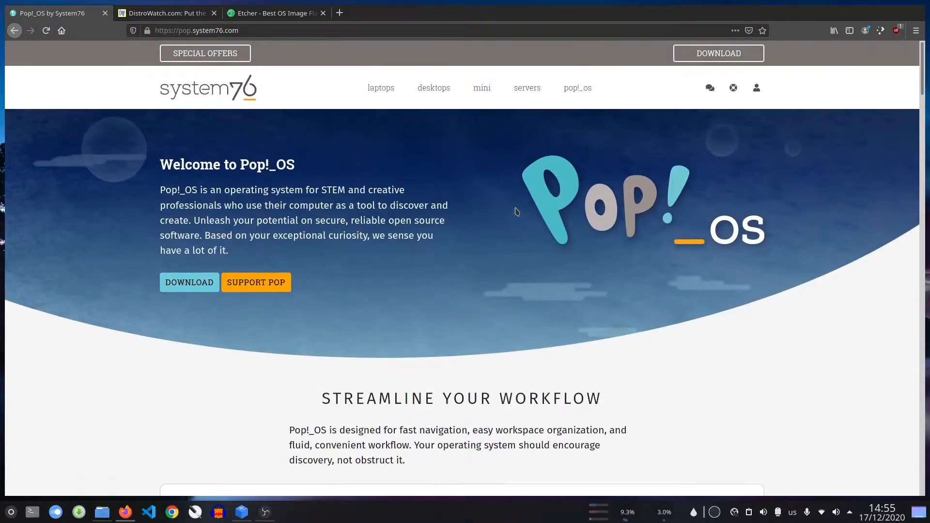
Download the Pop!_OS 20.04 LTS ISO with NVIDIA drivers, then go to the Etcher page.
left_click(190, 284)
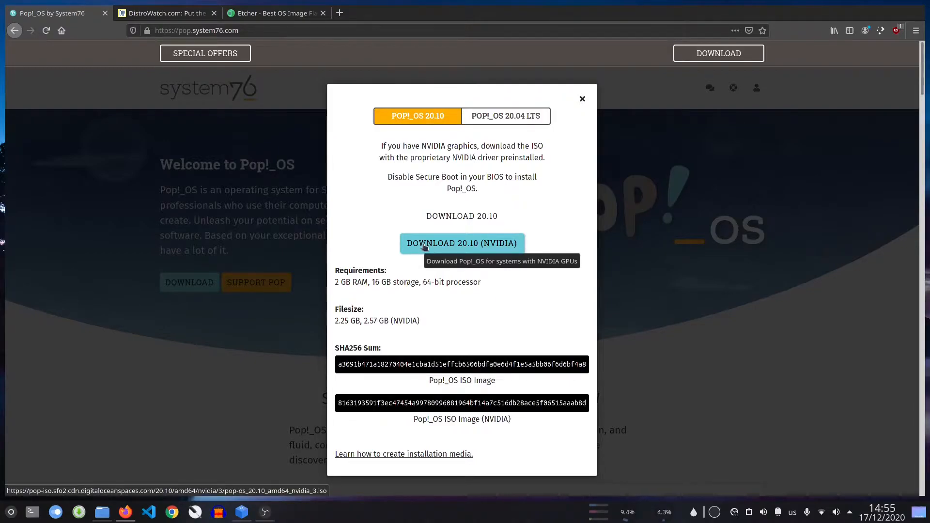
left_click(431, 214)
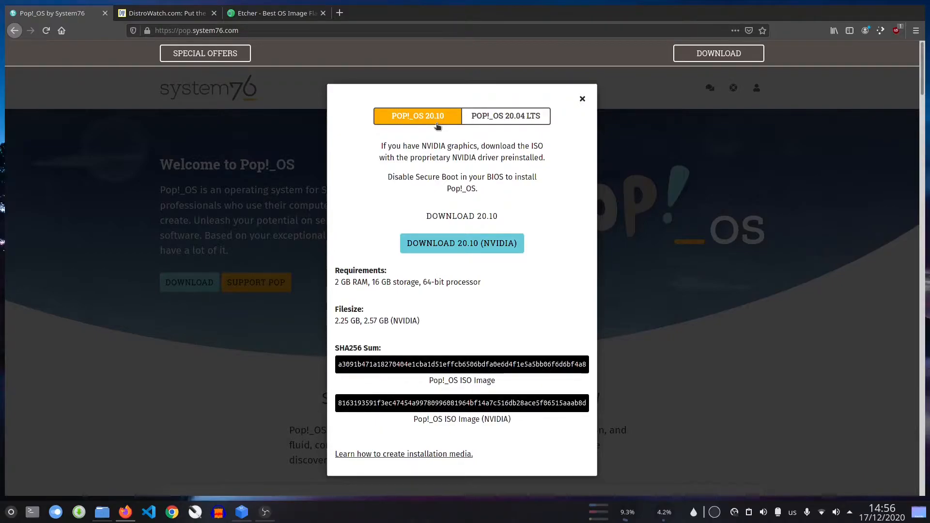
left_click(482, 120)
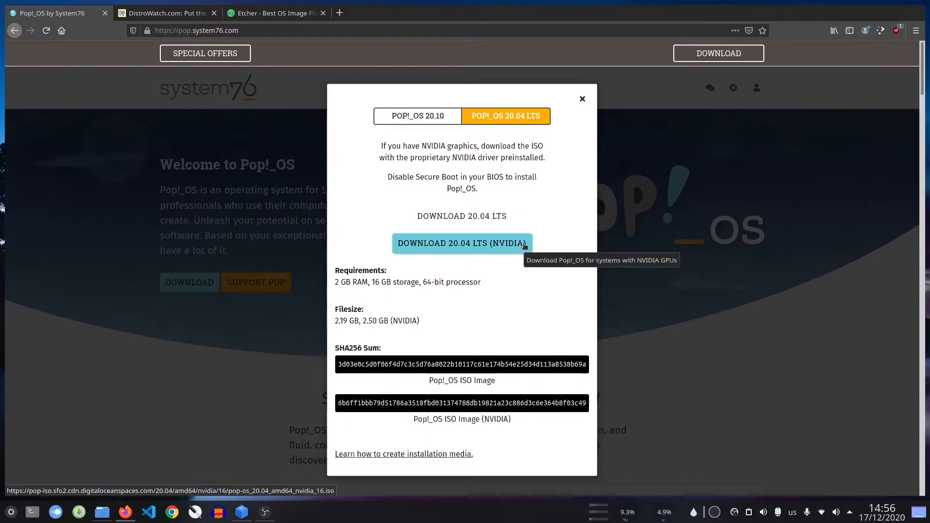
left_click(524, 246)
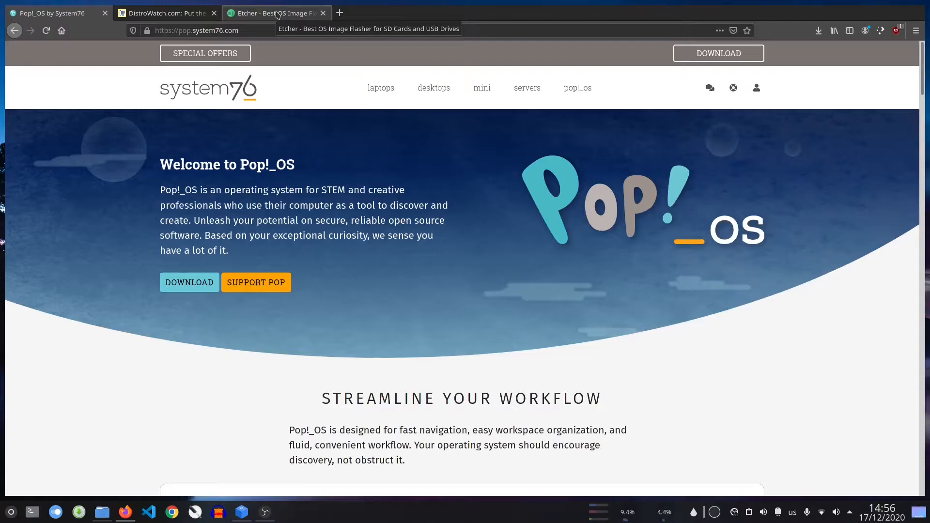
left_click(277, 14)
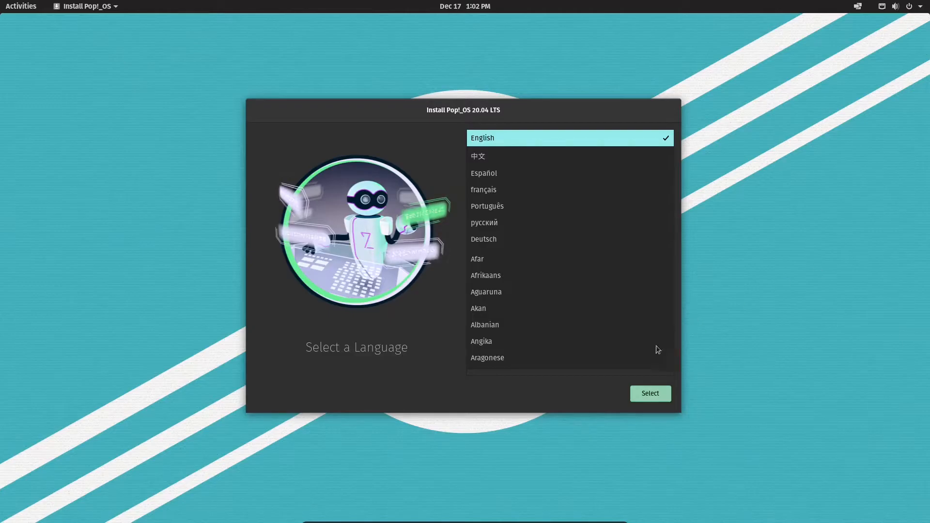
Choose English (United States) and the Default English (US) keyboard layout after testing it.
left_click(644, 394)
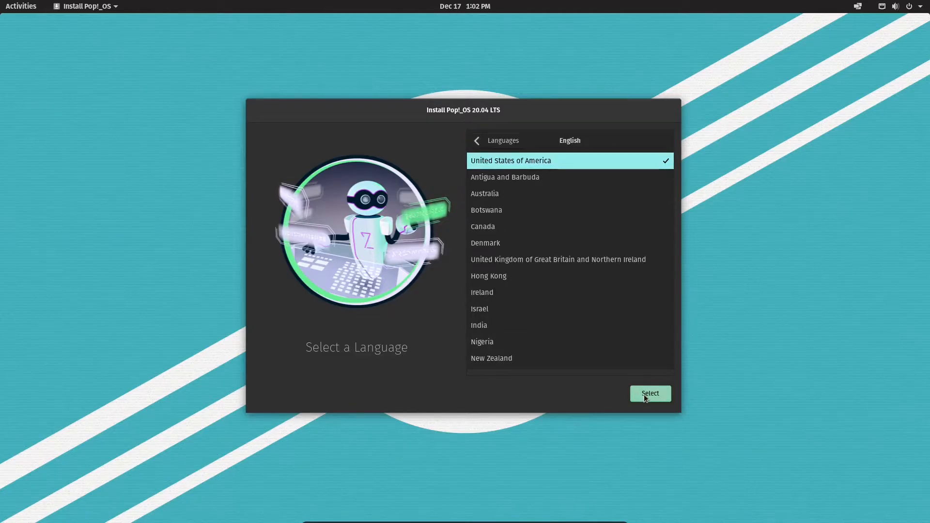
left_click(644, 395)
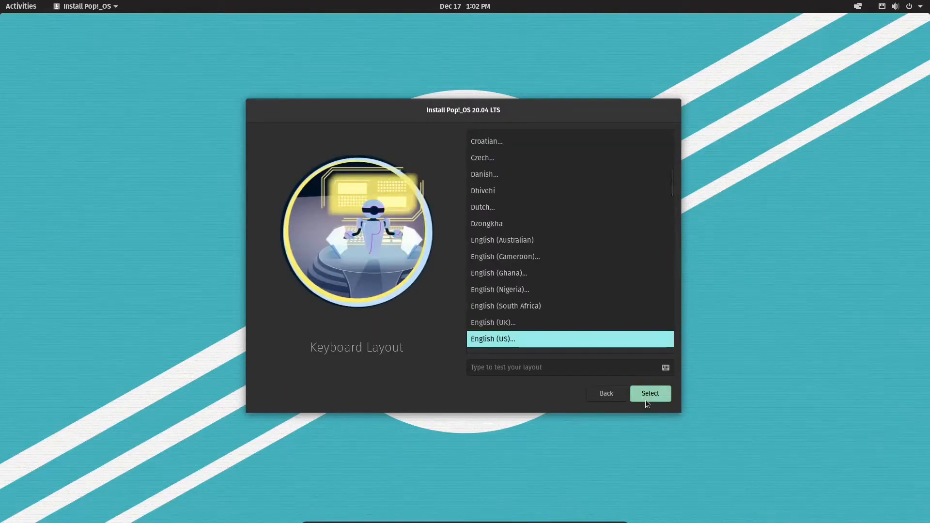
left_click(551, 369)
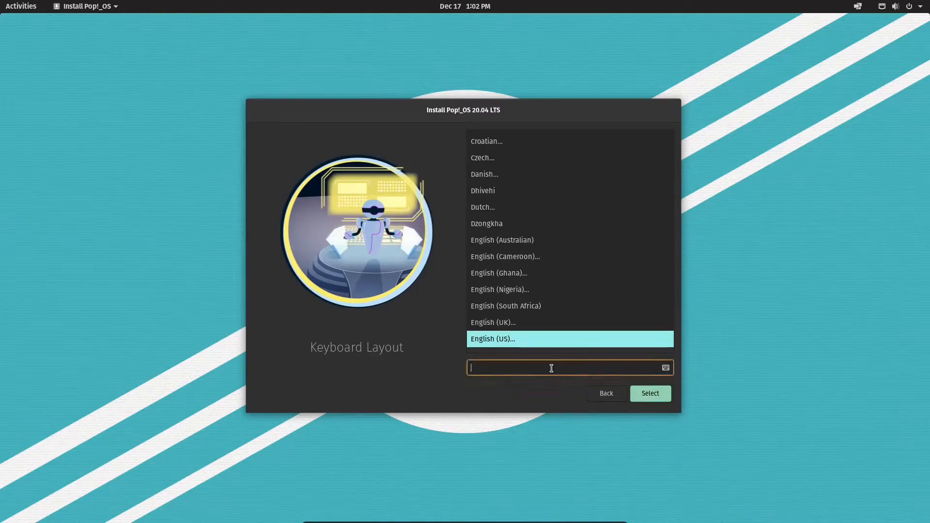
type("teset")
key("BackSpace")
key("BackSpace")
key("BackSpace")
left_click(658, 393)
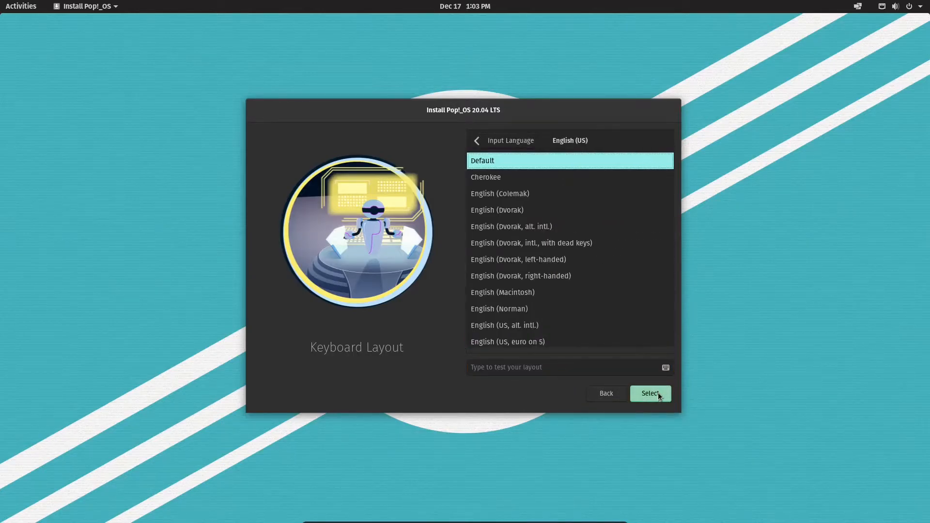
left_click(658, 393)
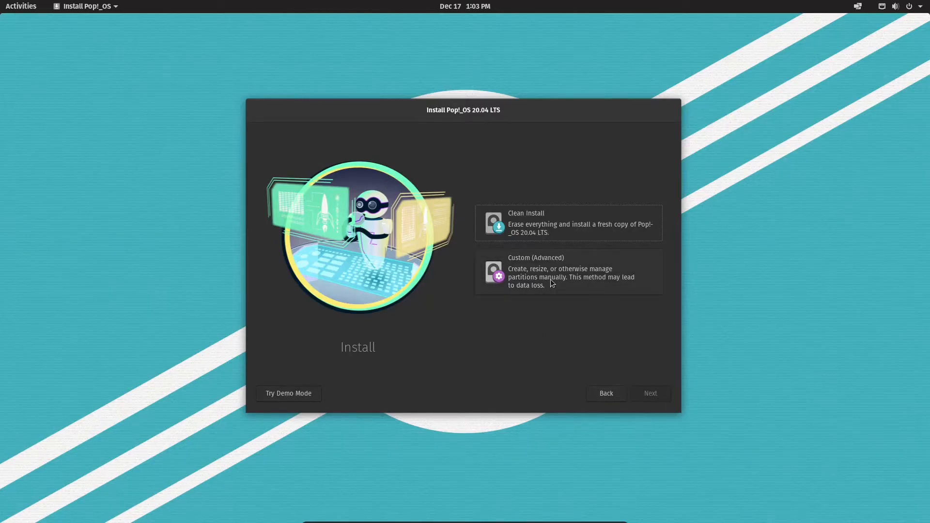
Clean-install Pop!_OS onto the erased ATA VBOX HARDDISK without encryption, then restart.
left_click(539, 235)
left_click(659, 393)
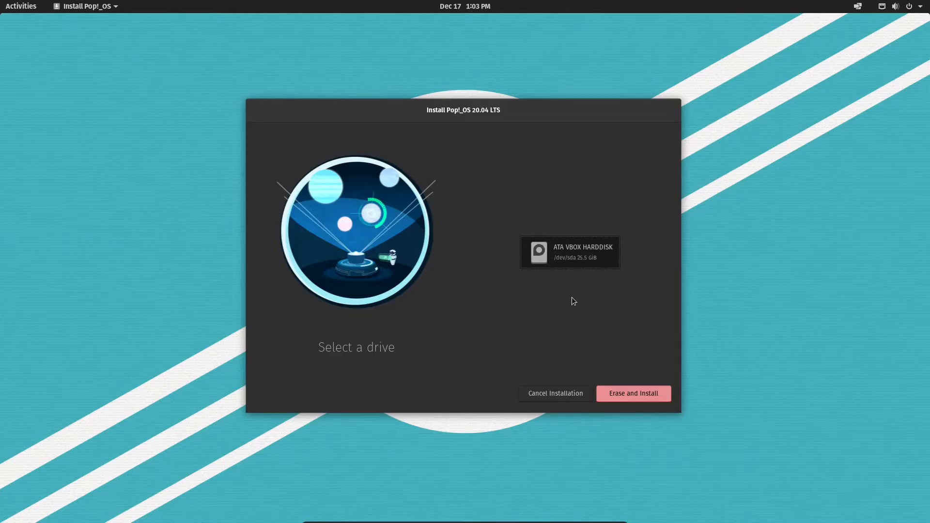
left_click(650, 397)
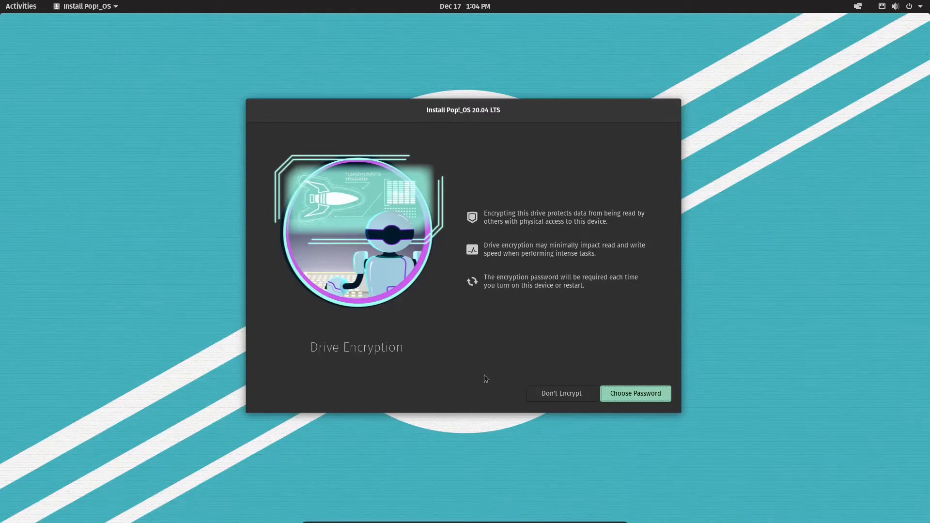
left_click(536, 393)
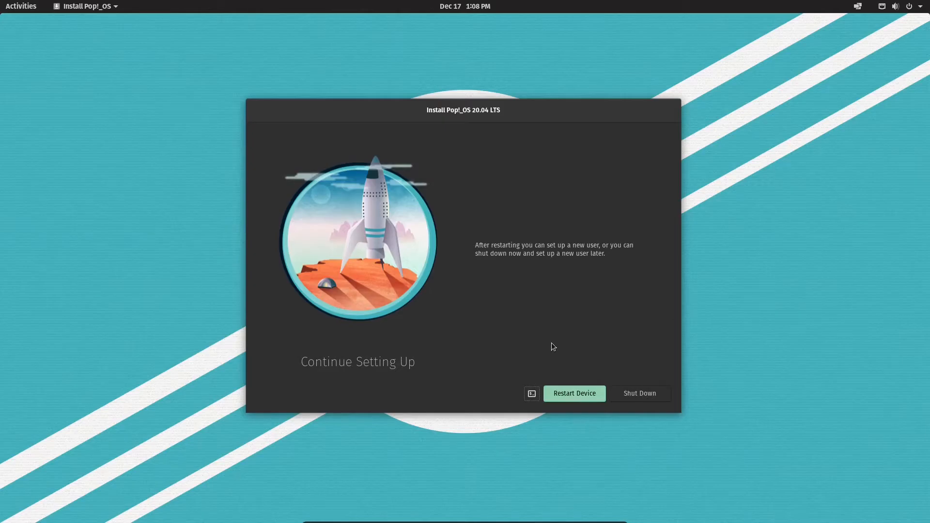
left_click(579, 398)
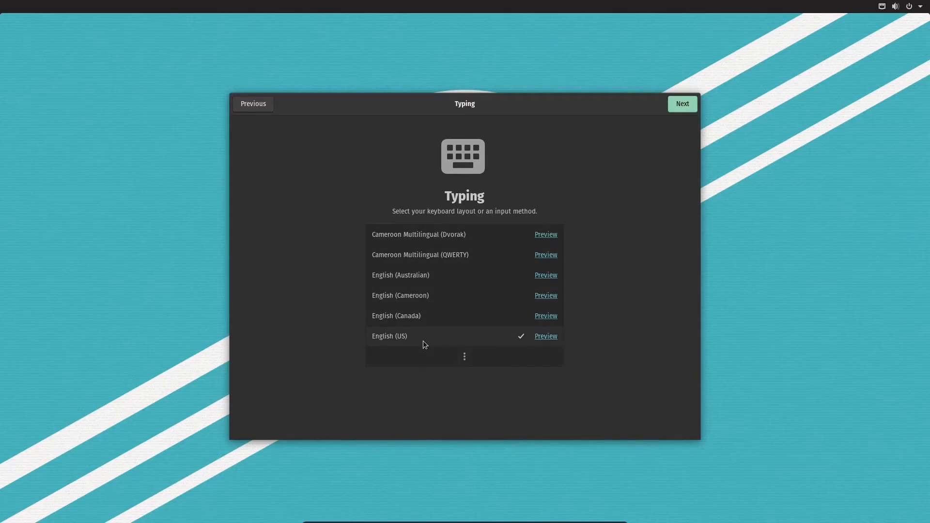
Keep English (US), accept privacy defaults, pick Chicago (CST, UTC-06) and skip online accounts.
left_click(682, 105)
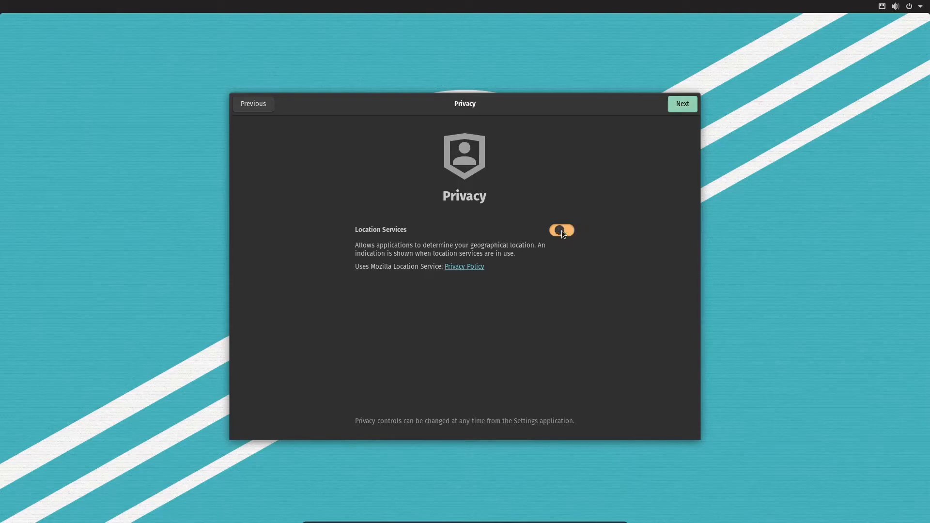
left_click(683, 104)
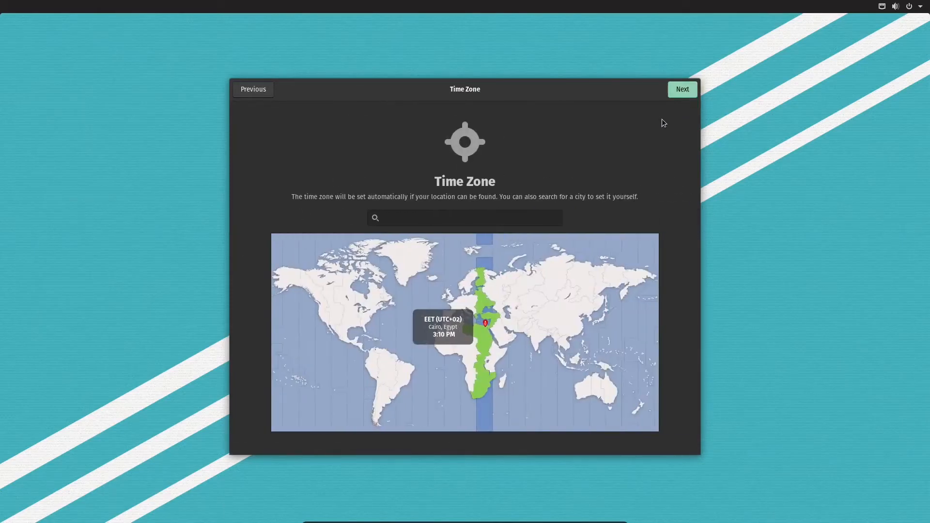
left_click(354, 313)
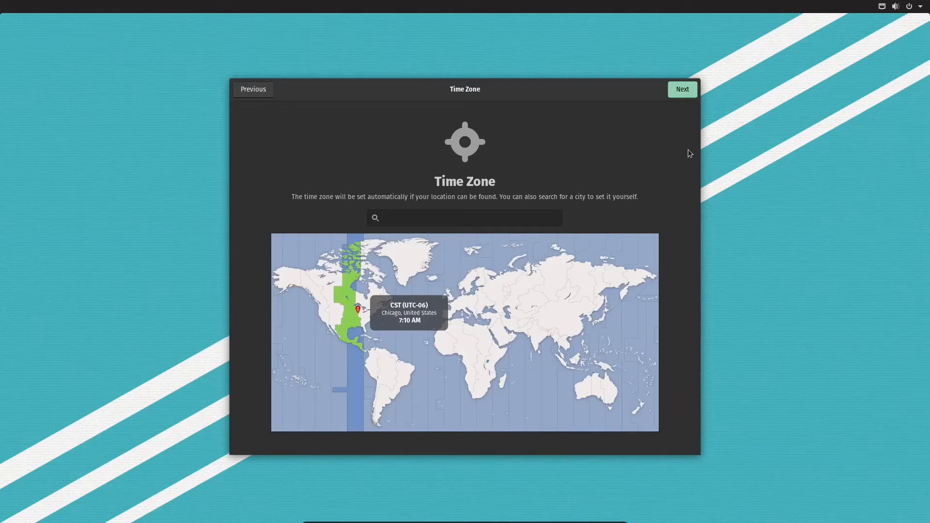
left_click(684, 88)
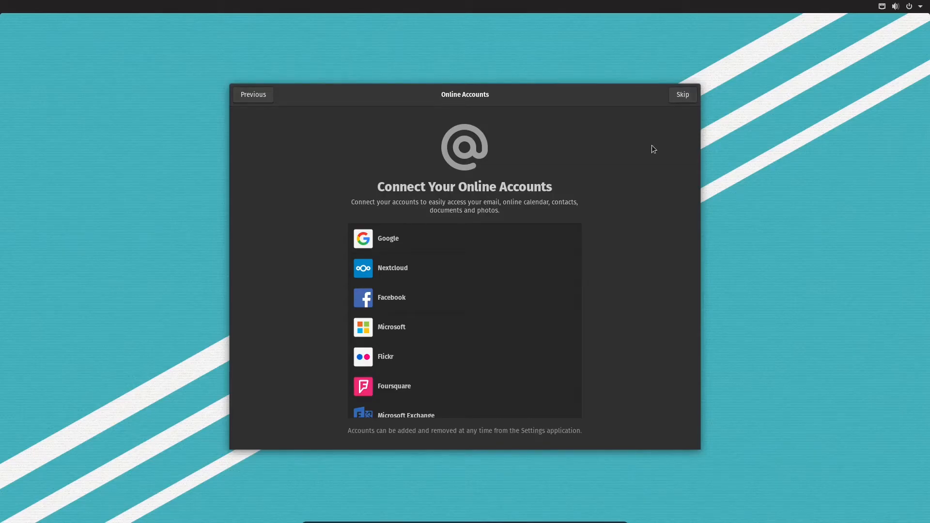
left_click(680, 103)
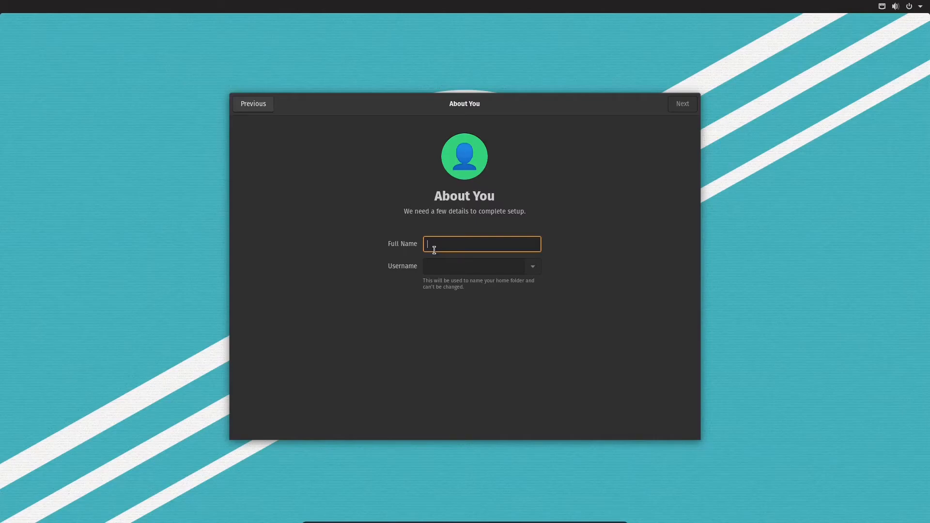
Enter the user's full name, set and confirm the account password, and finish setup.
type("spartacus")
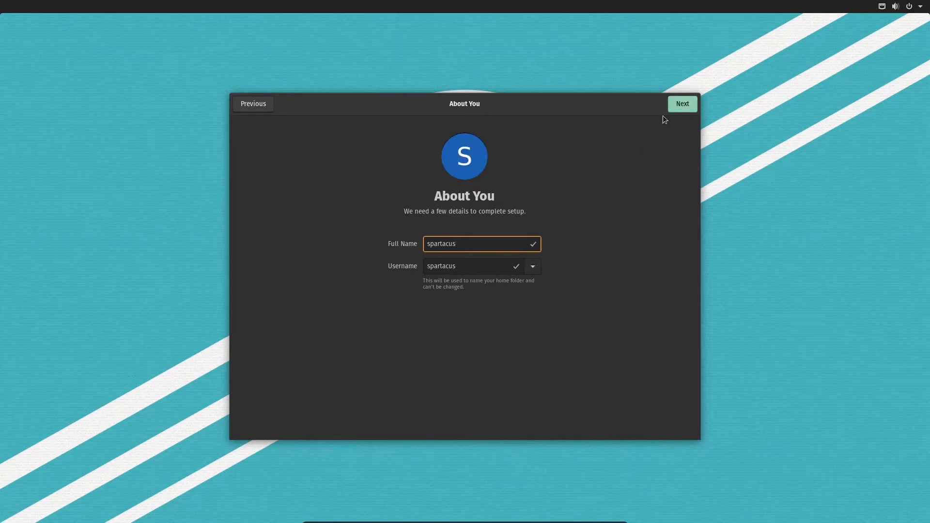
left_click(685, 106)
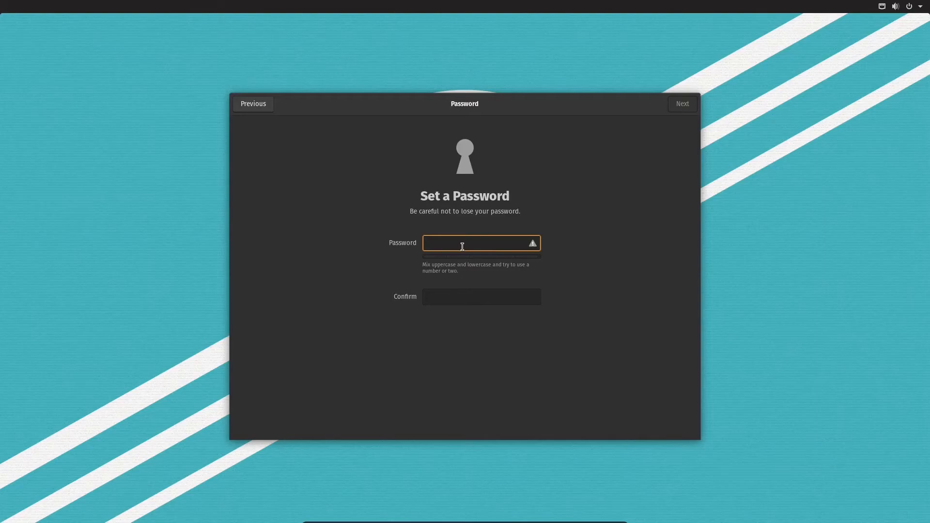
type("test")
left_click(450, 298)
type("test")
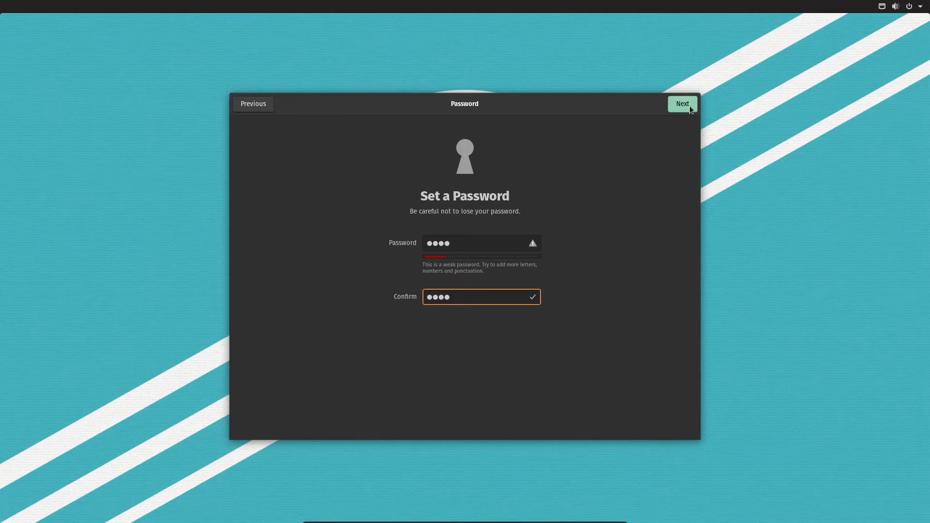
left_click(688, 104)
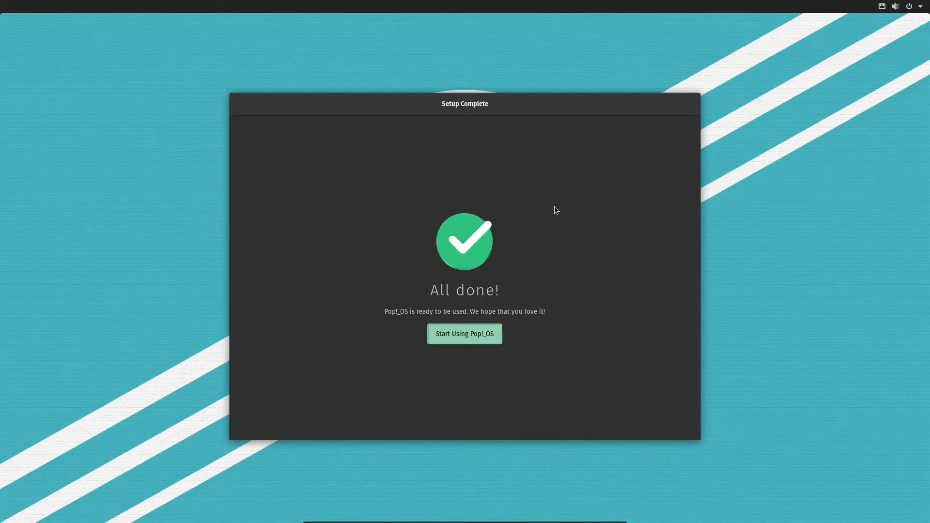
left_click(473, 338)
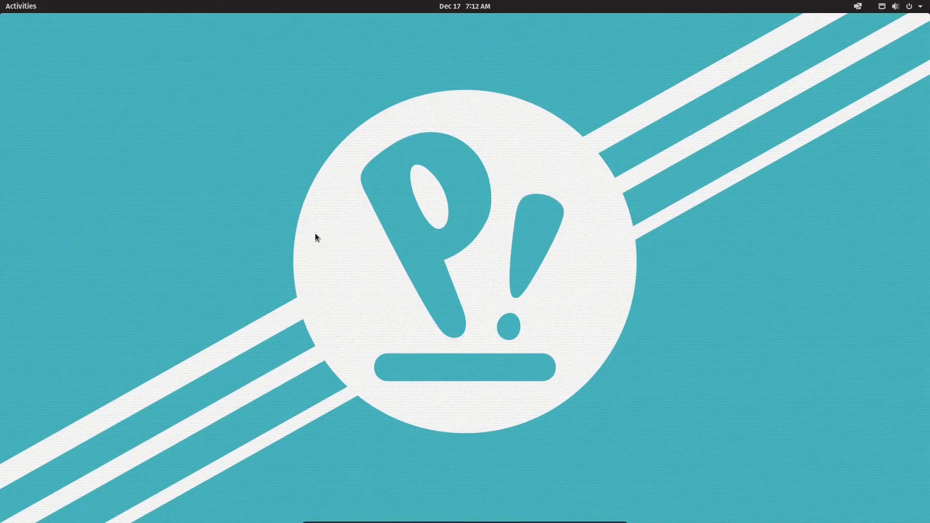
Launch Pop!_Shop from the Activities overview dock.
key("super")
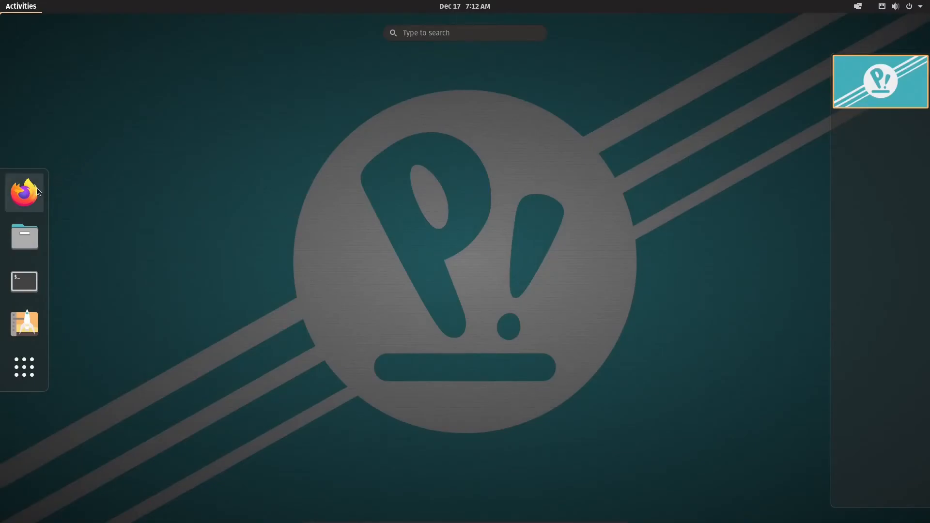
left_click(22, 326)
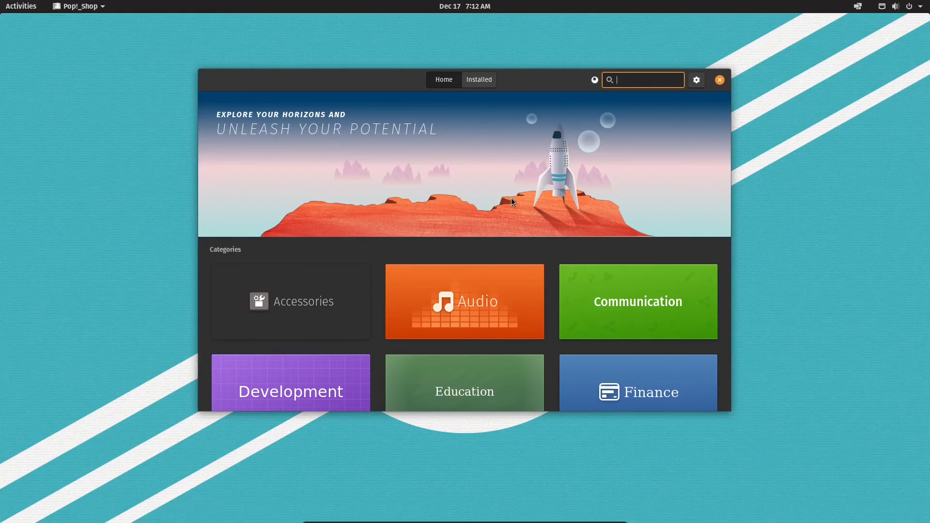
Search 'tweaks' in Pop!_Shop, install GNOME Tweaks and launch it.
type("tweaks")
left_click(687, 103)
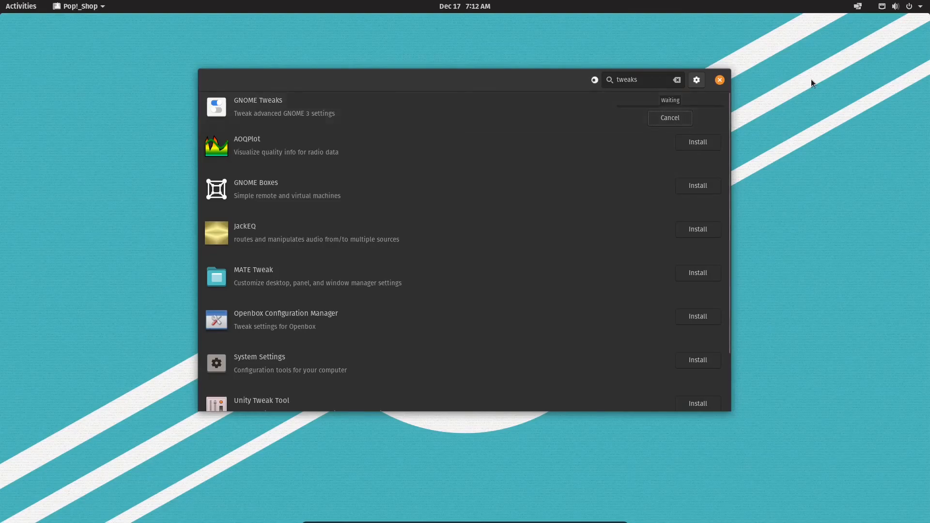
left_click(568, 128)
left_click(569, 128)
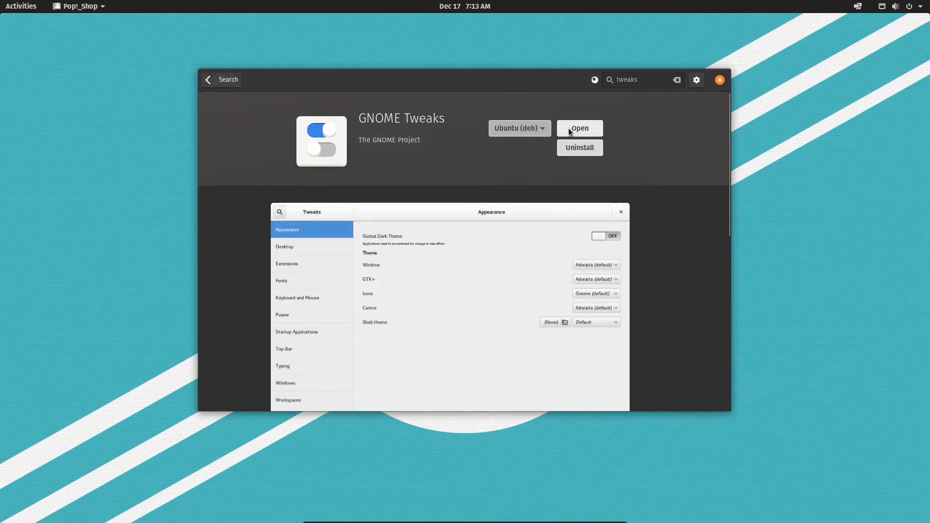
View the Appearance and Extensions pages in Tweaks, then close the windows.
left_click(294, 165)
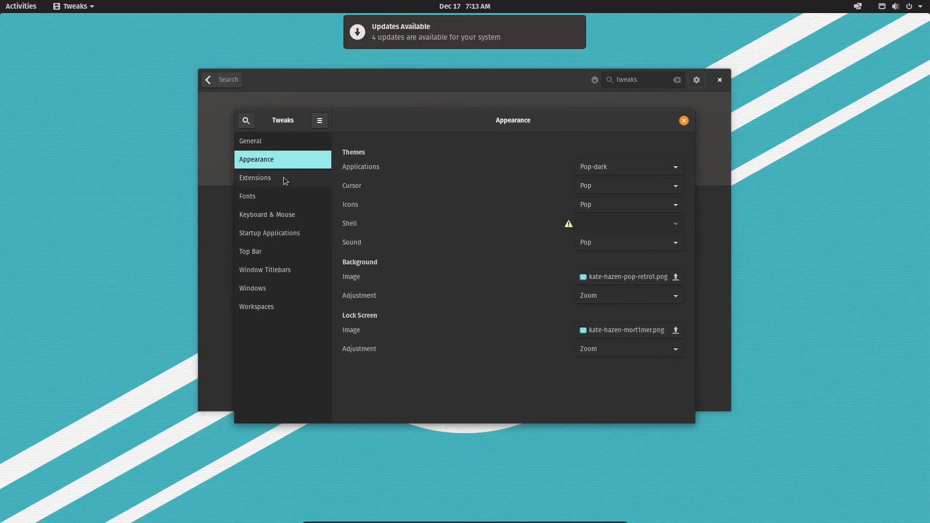
left_click(285, 180)
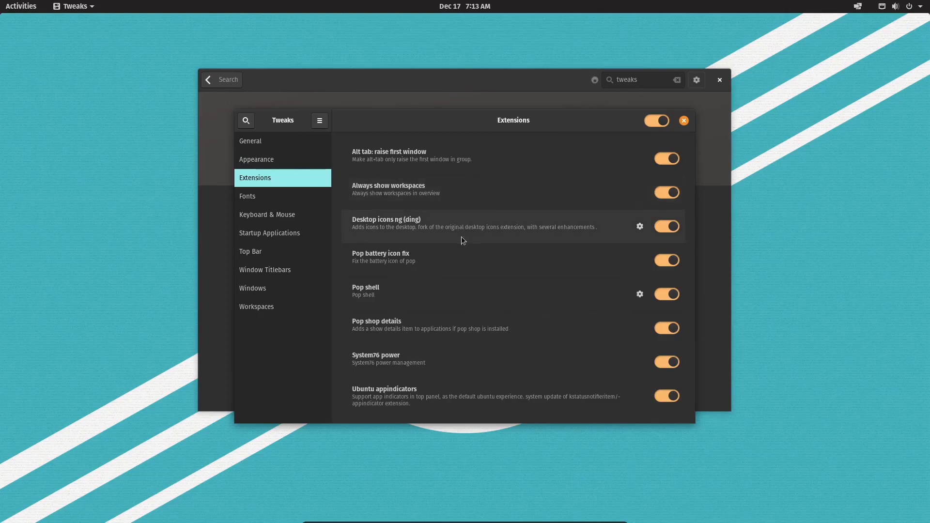
left_click(720, 81)
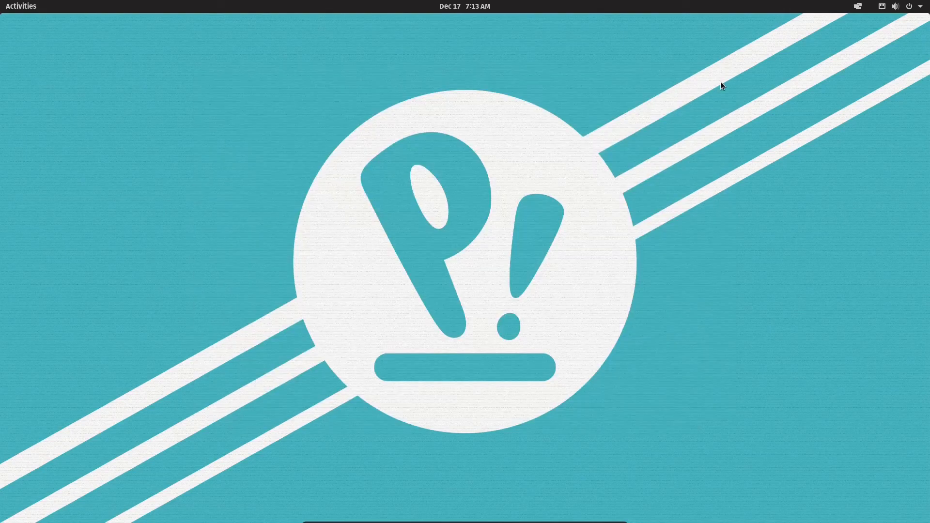